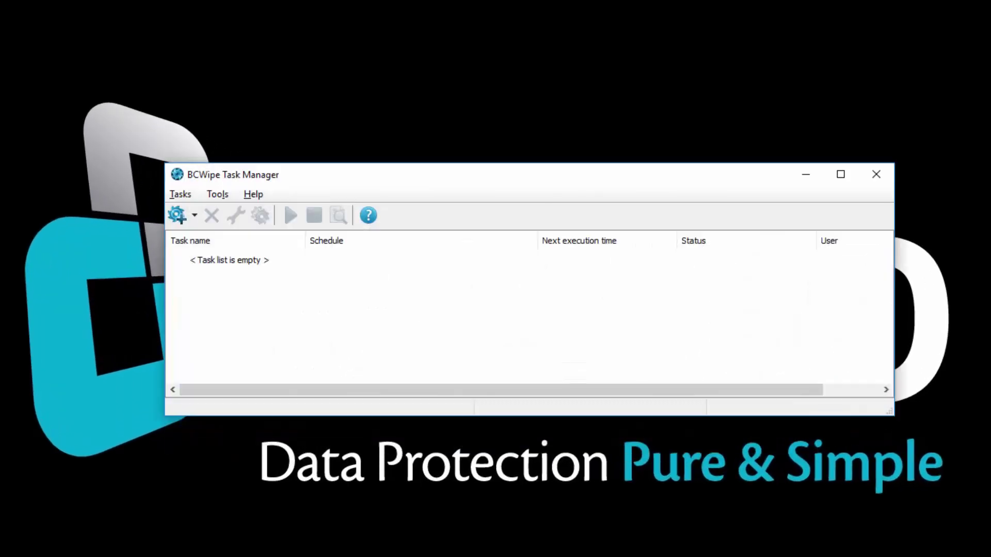
Step: Create a new Wipe free space task and tick the Windows (C:) drive in its list
left_click(177, 196)
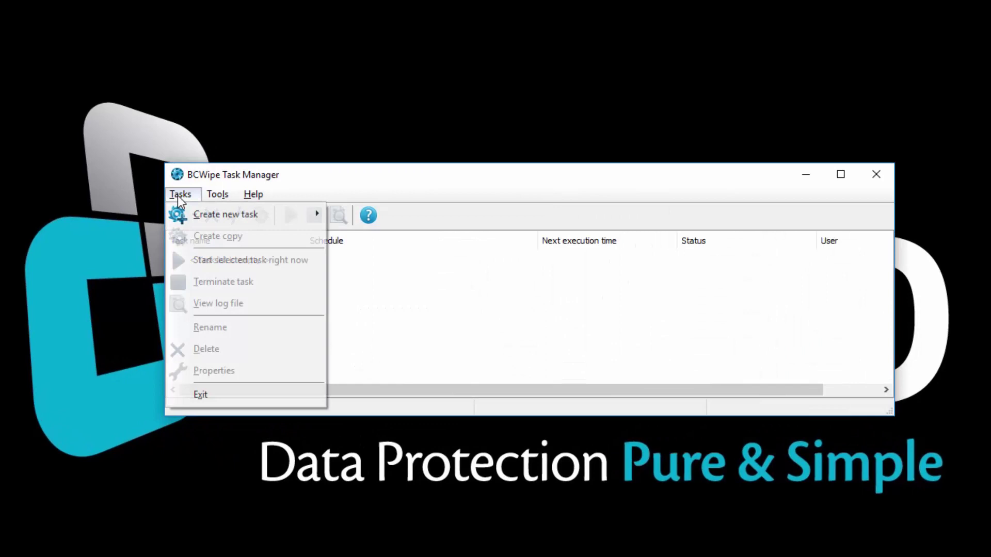
mouse_move(184, 210)
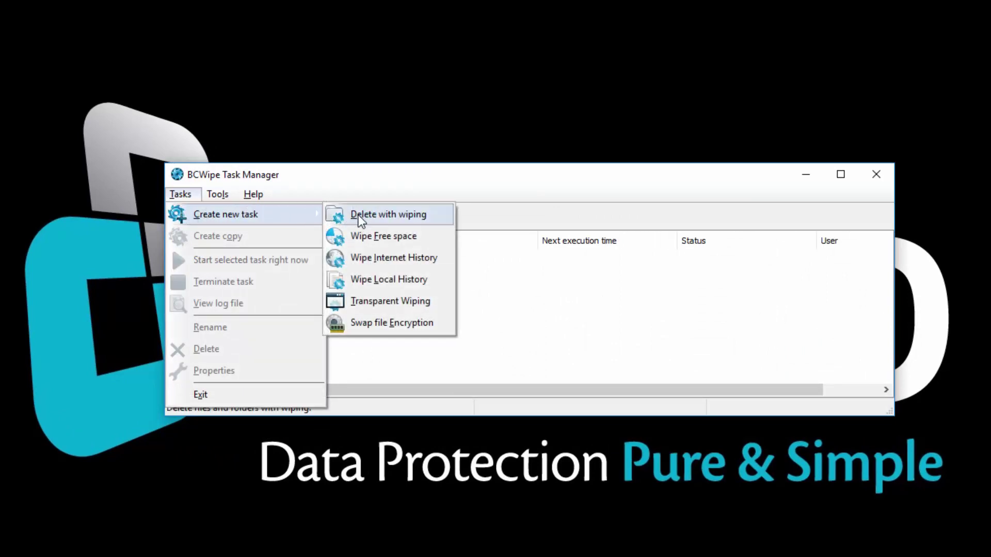
left_click(423, 236)
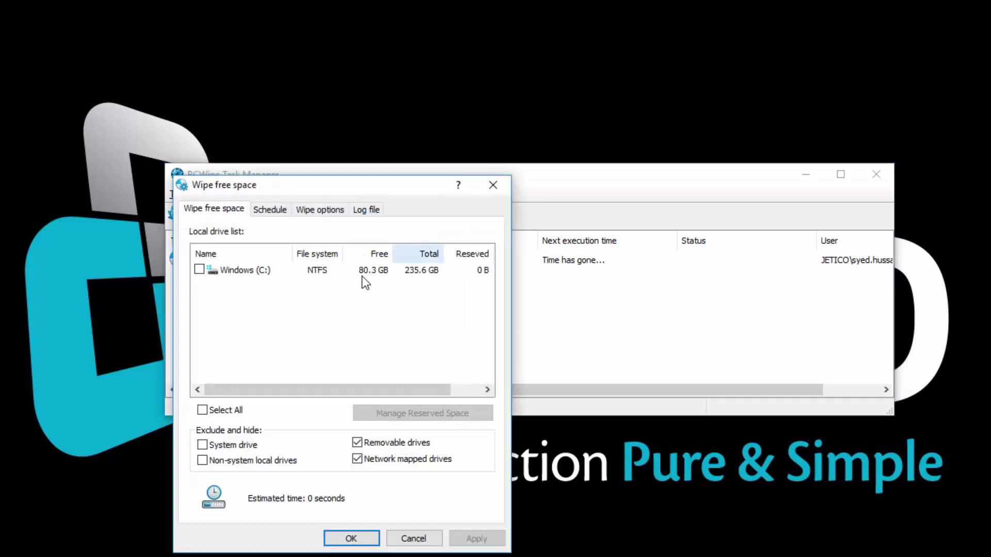
left_click(199, 270)
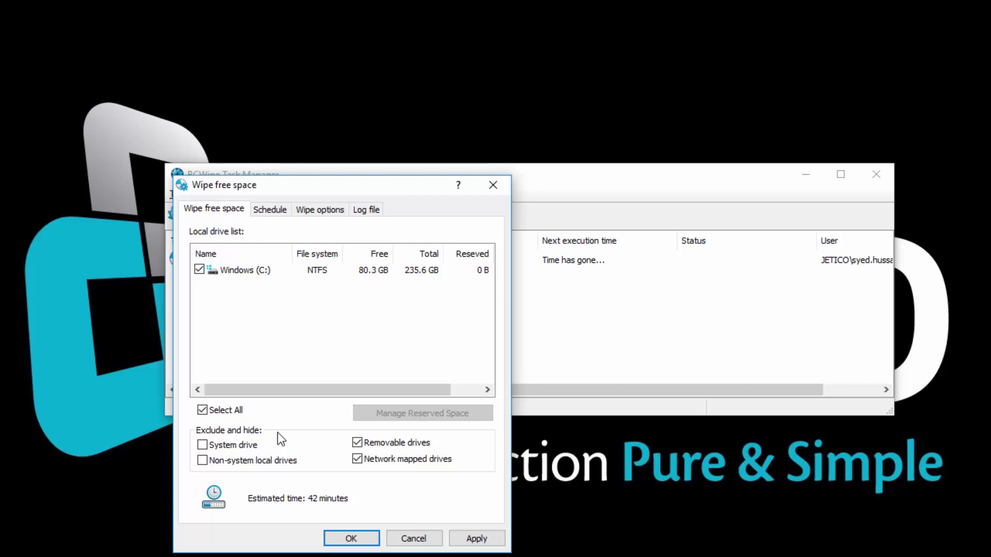
Step: Set the reserved minimal free space on Windows (C:) to 8.0 GB
left_click(258, 272)
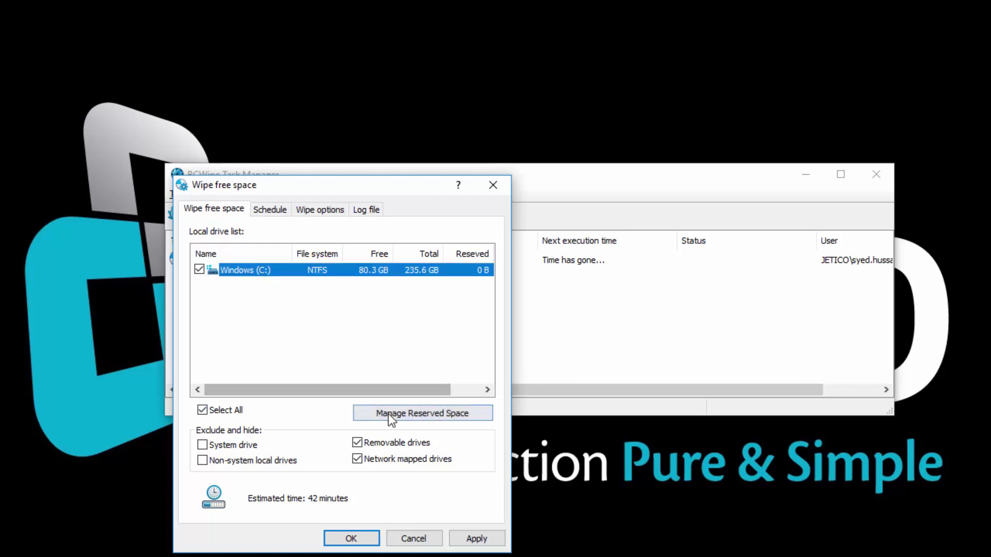
left_click(487, 415)
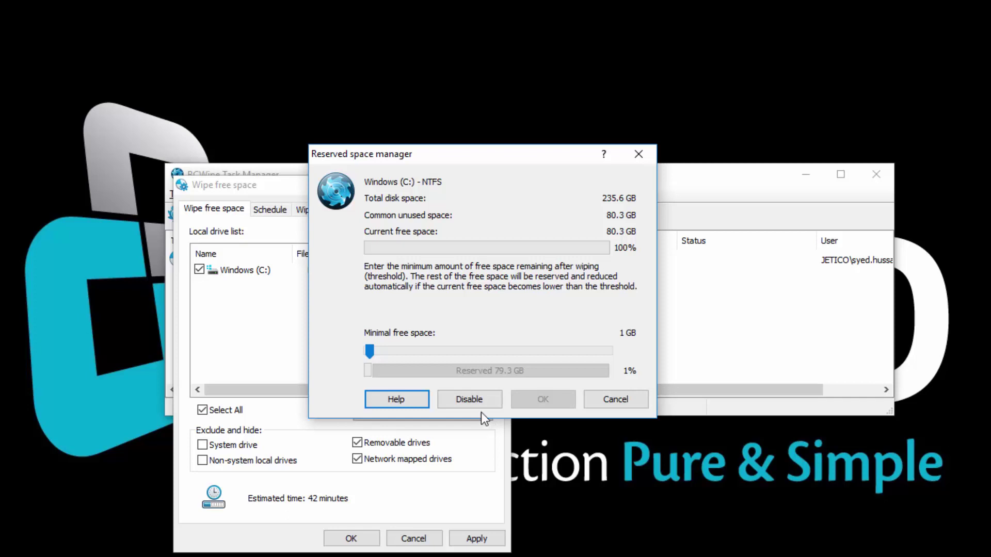
left_click(377, 350)
left_click_drag(388, 350, 391, 352)
left_click(534, 399)
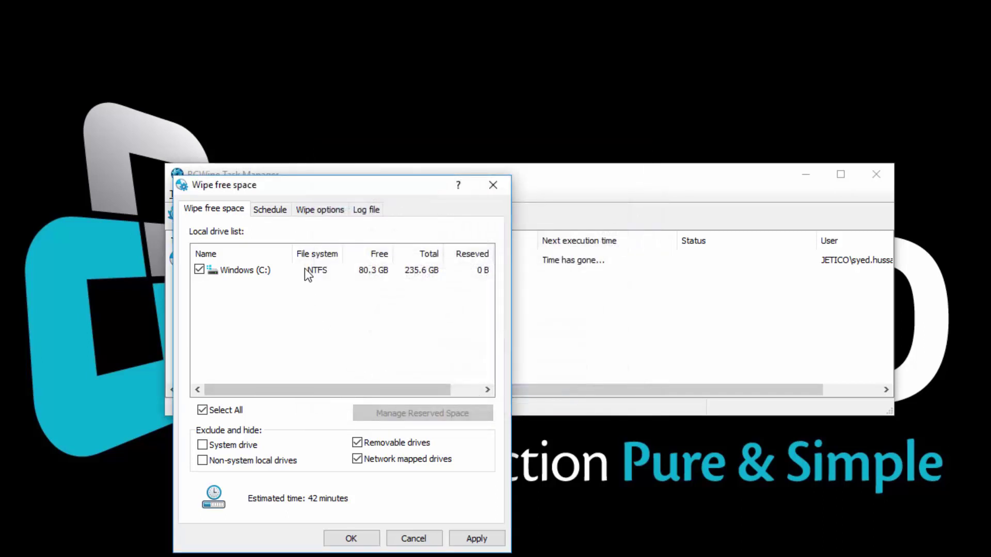
Step: Leave the task's schedule at Once and move on to its wipe options
left_click(270, 210)
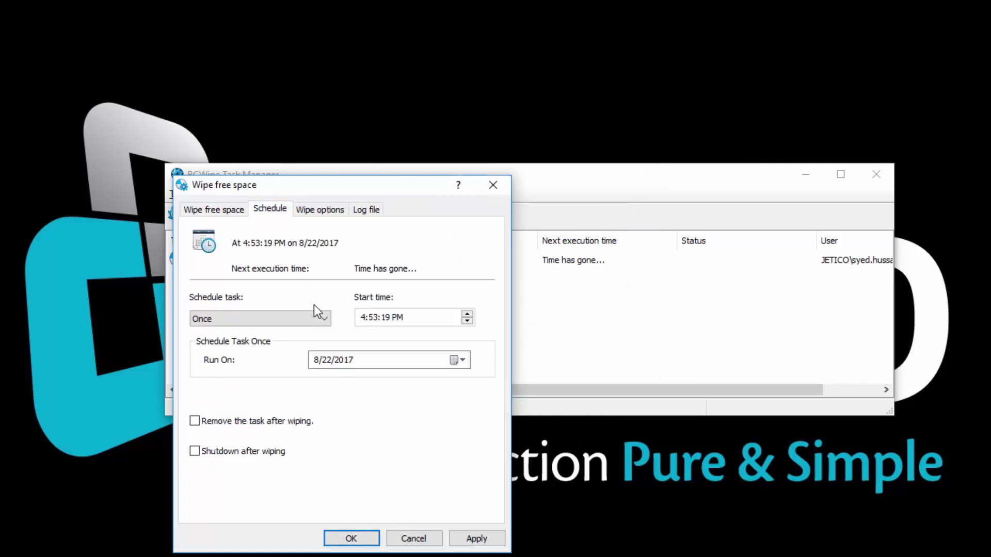
left_click(325, 320)
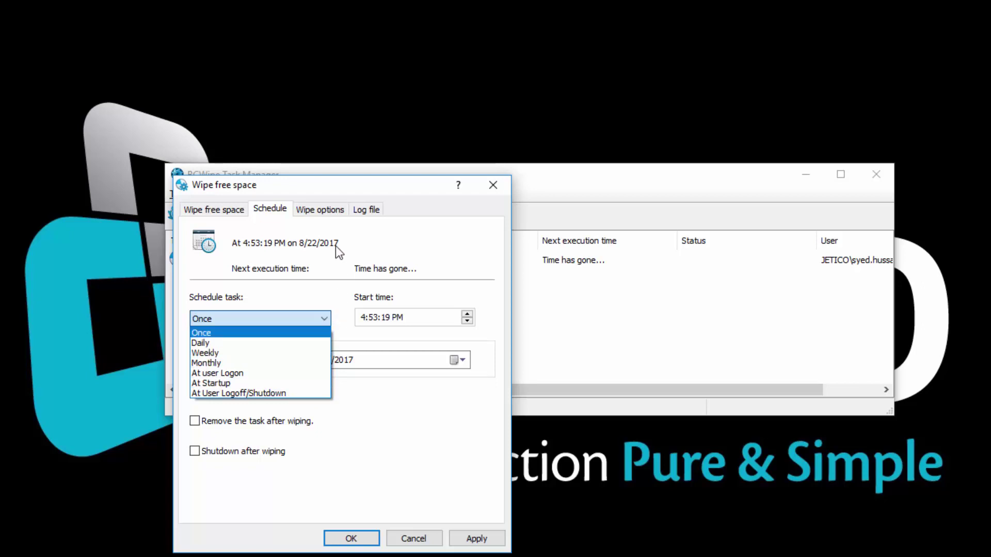
left_click(319, 216)
left_click(323, 212)
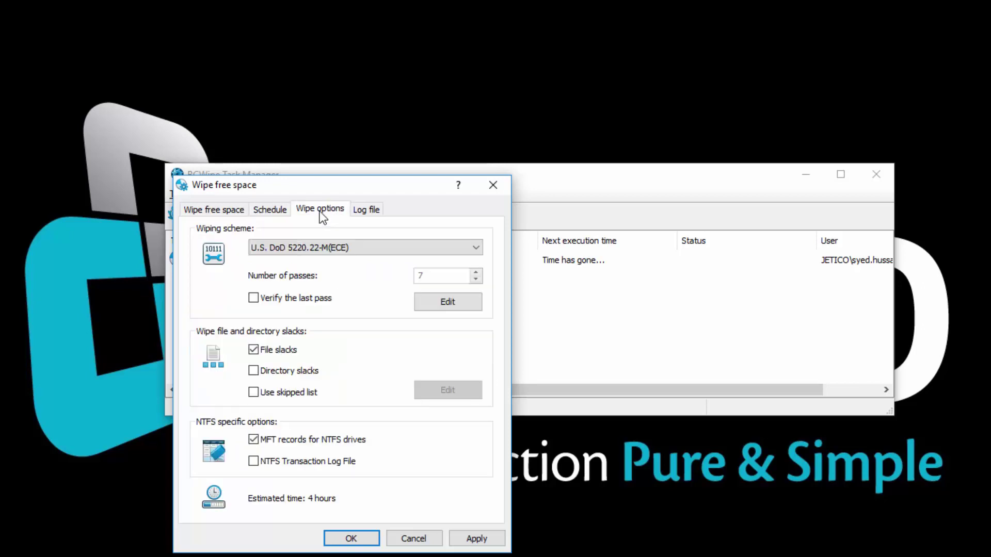
Step: Create a new wiping scheme named 'mywipe' in the Wiping Scheme Editor
left_click(325, 244)
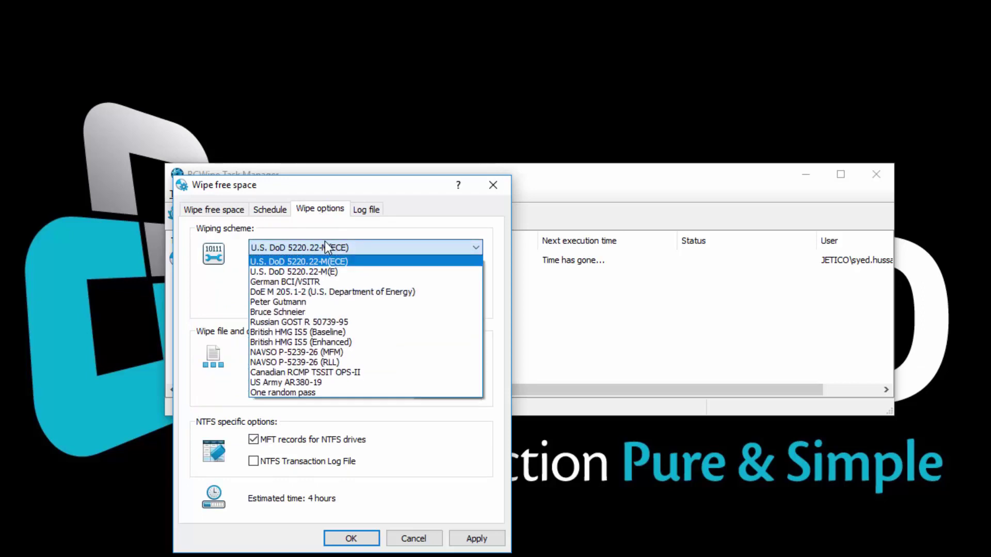
left_click(410, 251)
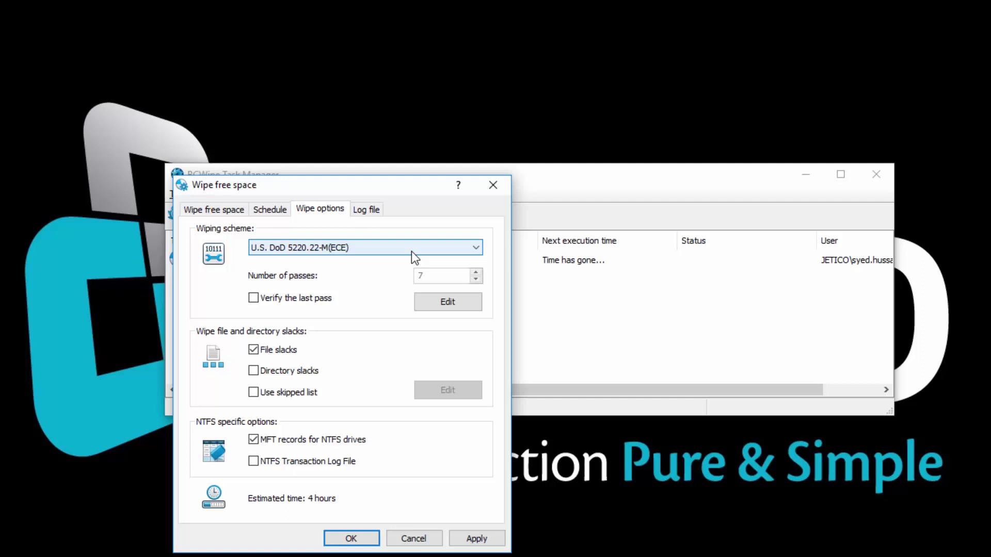
left_click(464, 308)
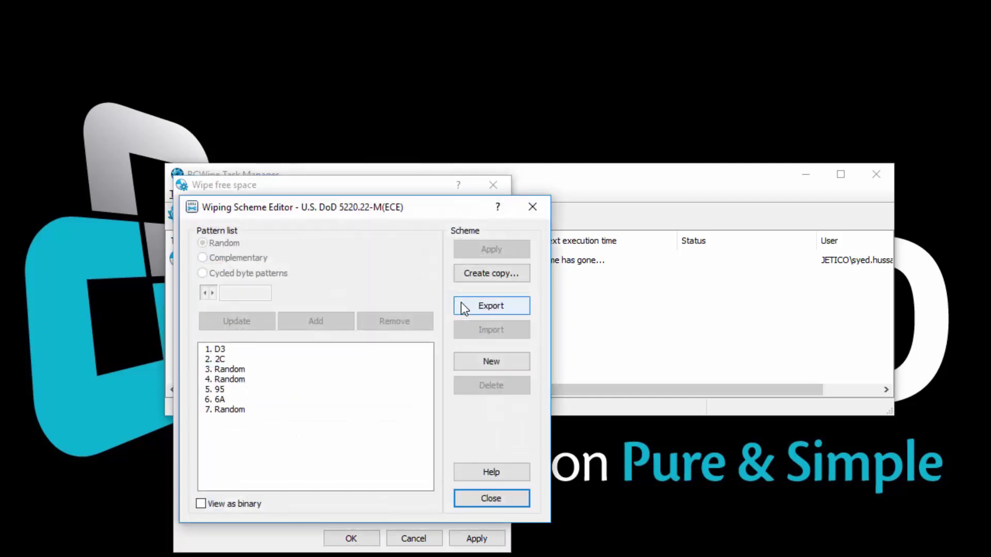
left_click(480, 358)
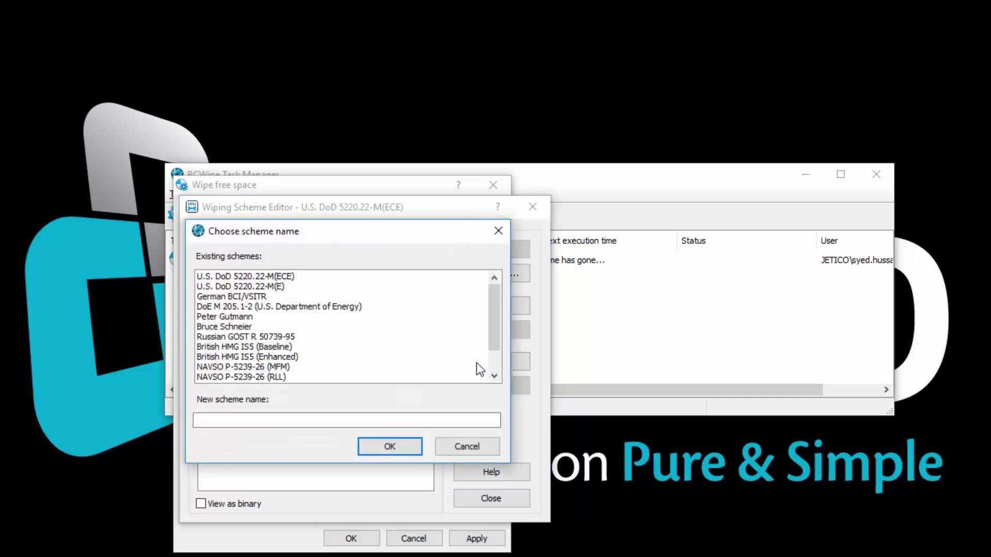
left_click(300, 419)
type("m")
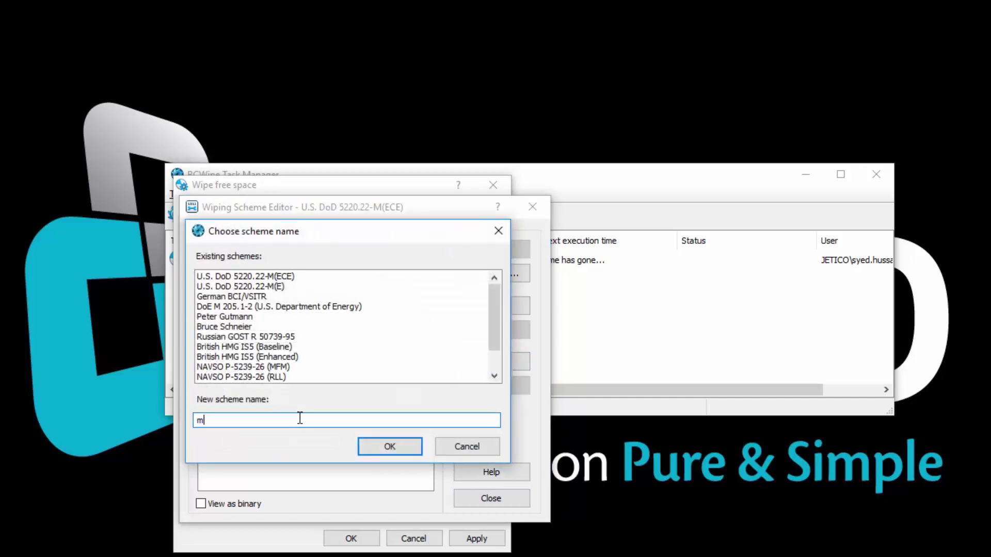
type("ywipe")
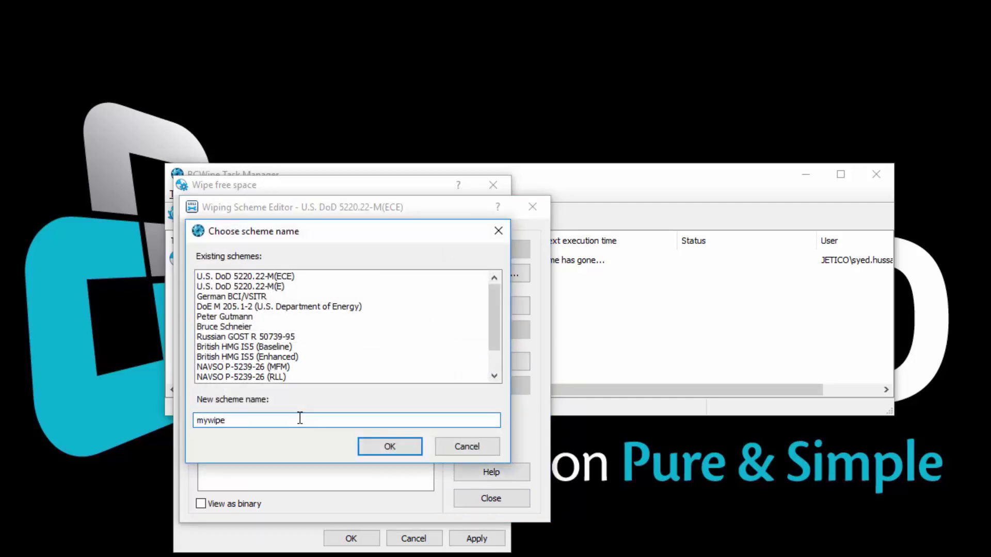
left_click(370, 450)
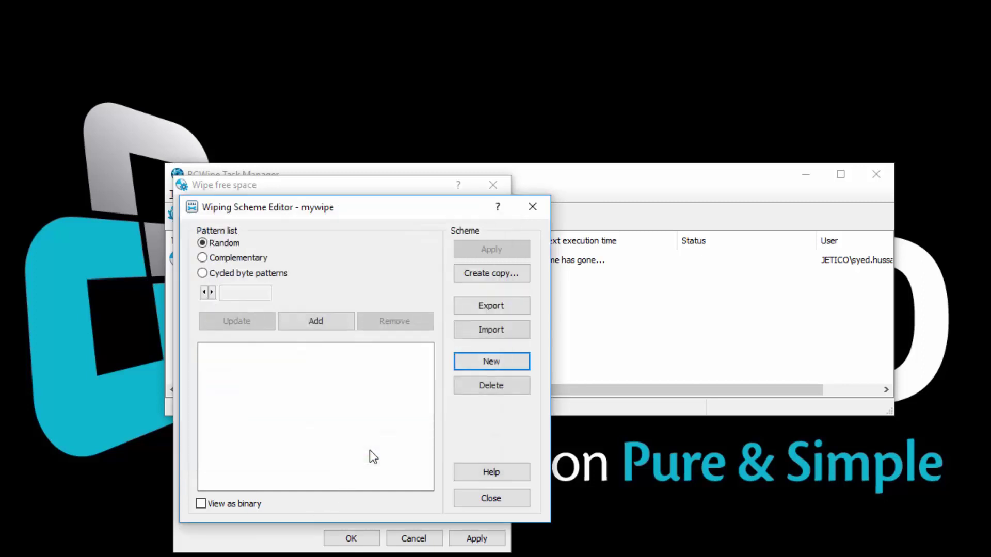
Step: Add Random, Complementary and cycled byte 00 passes to mywipe, then apply and close
left_click(295, 323)
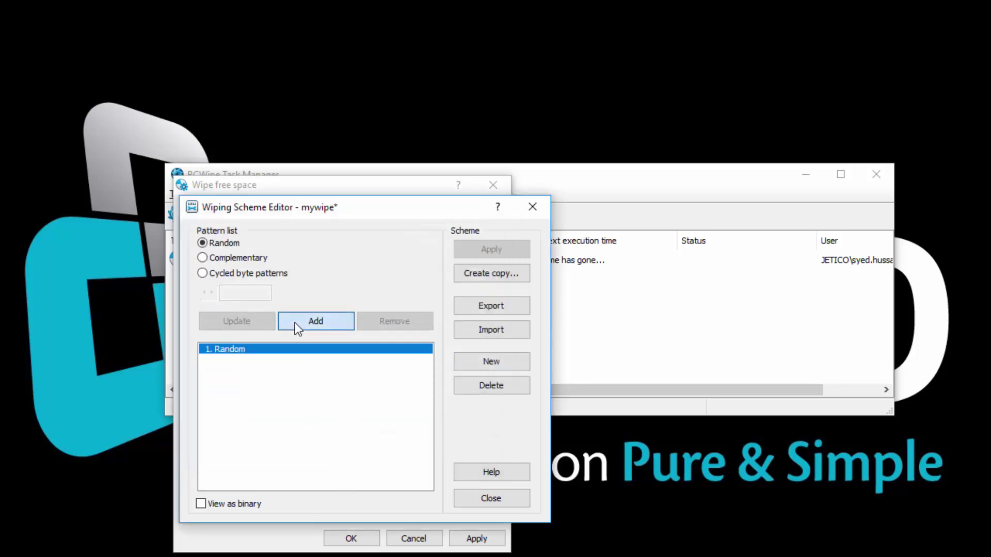
left_click(250, 259)
left_click(299, 317)
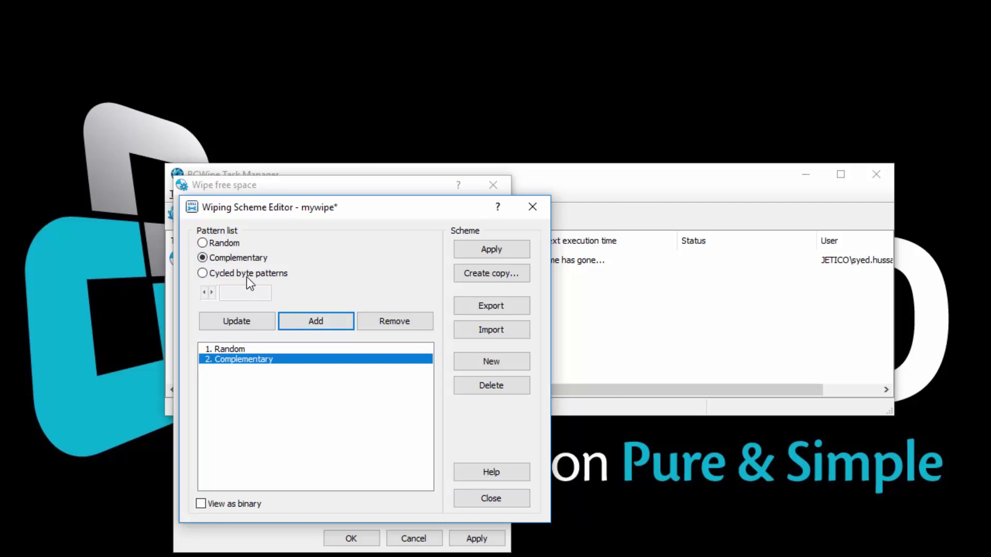
left_click(250, 274)
left_click(298, 320)
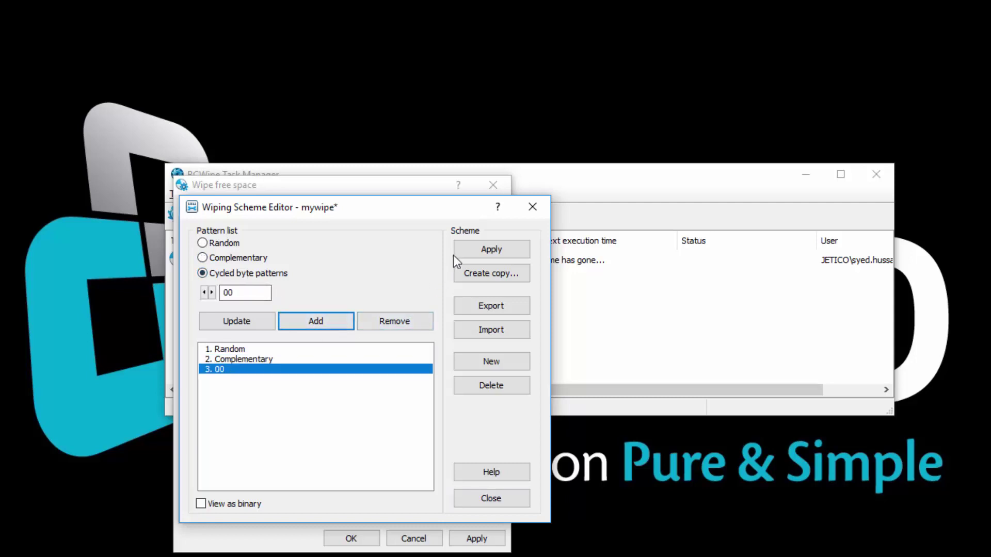
left_click(465, 249)
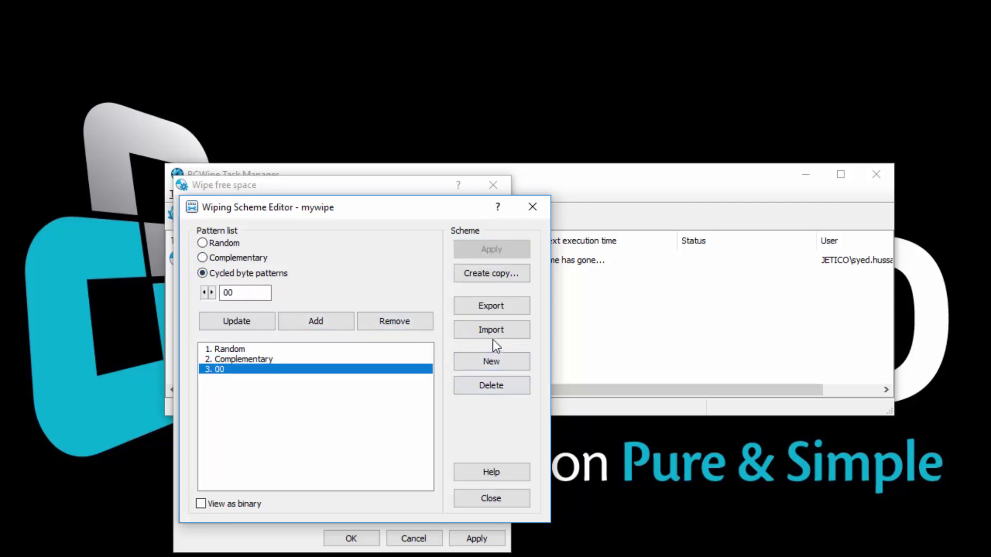
left_click(481, 499)
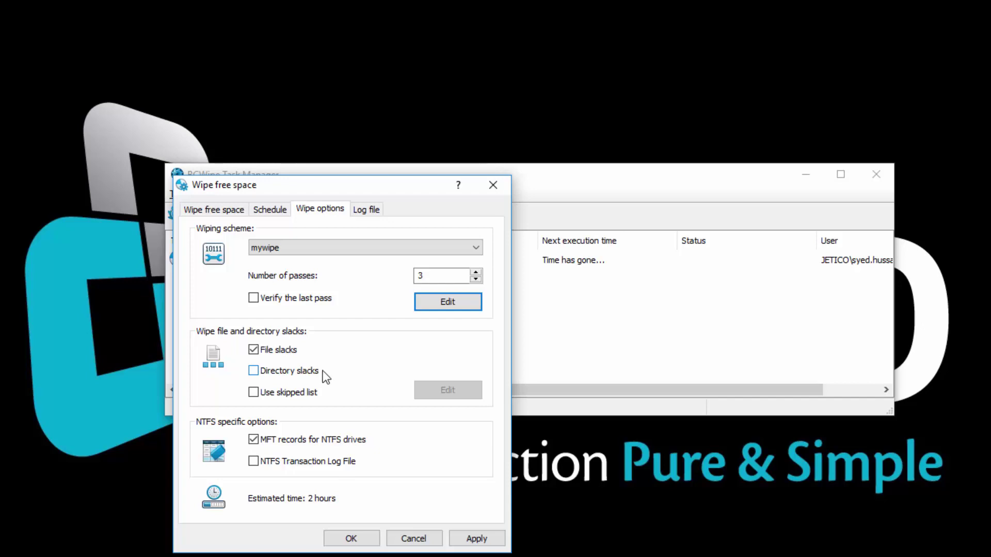
Step: Tick Directory slacks so directory slack space is wiped too
left_click(253, 371)
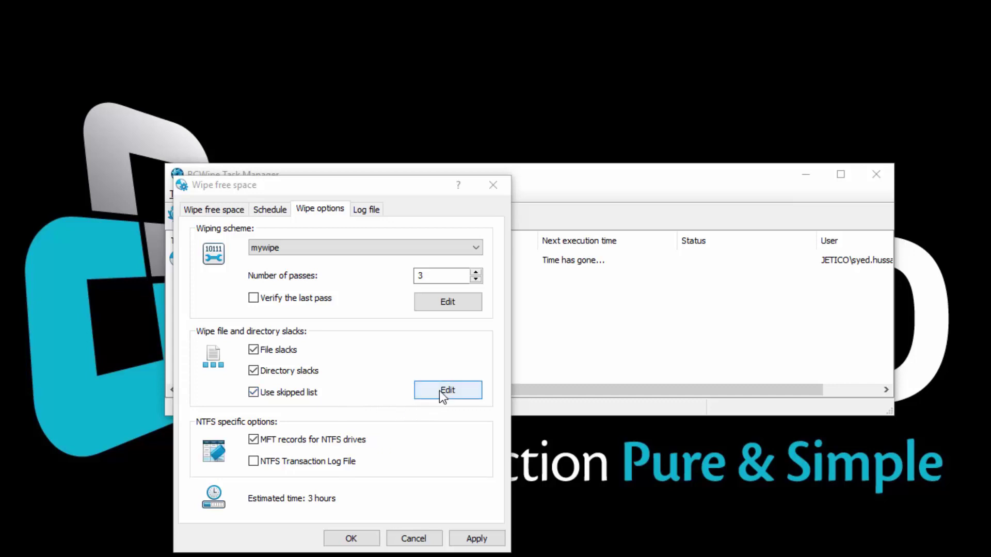
Step: Review the skipped list of Windows and Program Files folders and accept it unchanged
left_click(467, 396)
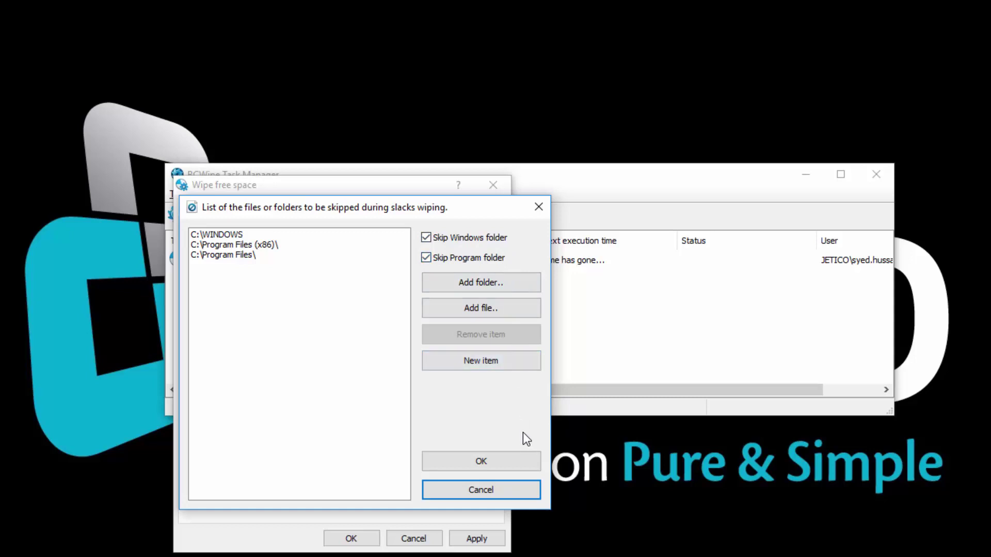
left_click(523, 456)
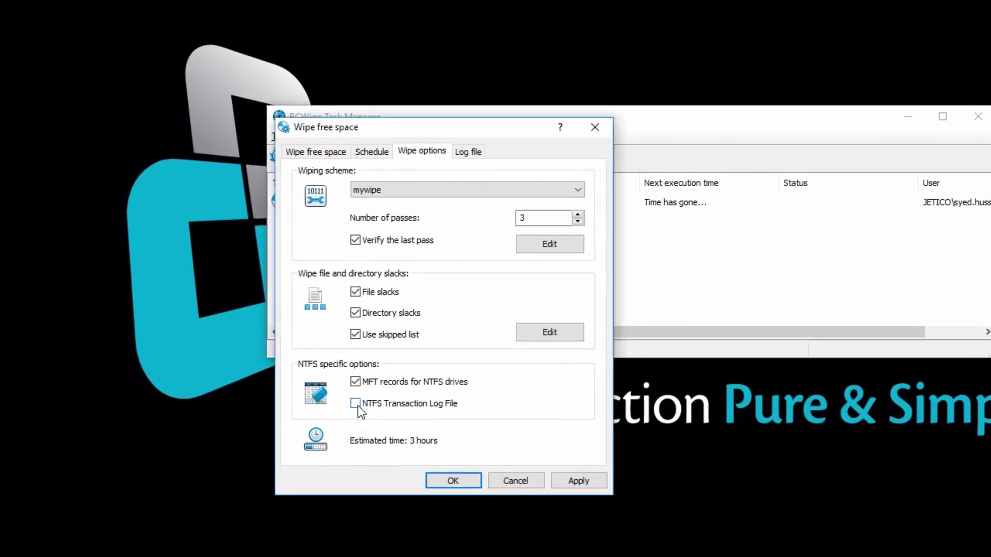
Step: Include the NTFS transaction log file and enable logging to logfile.LOG
left_click(252, 461)
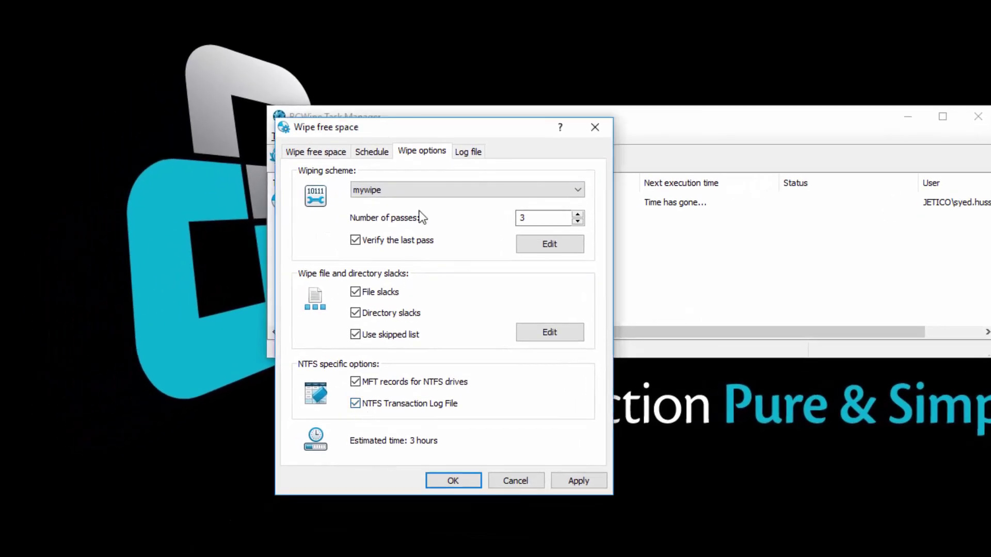
left_click(462, 152)
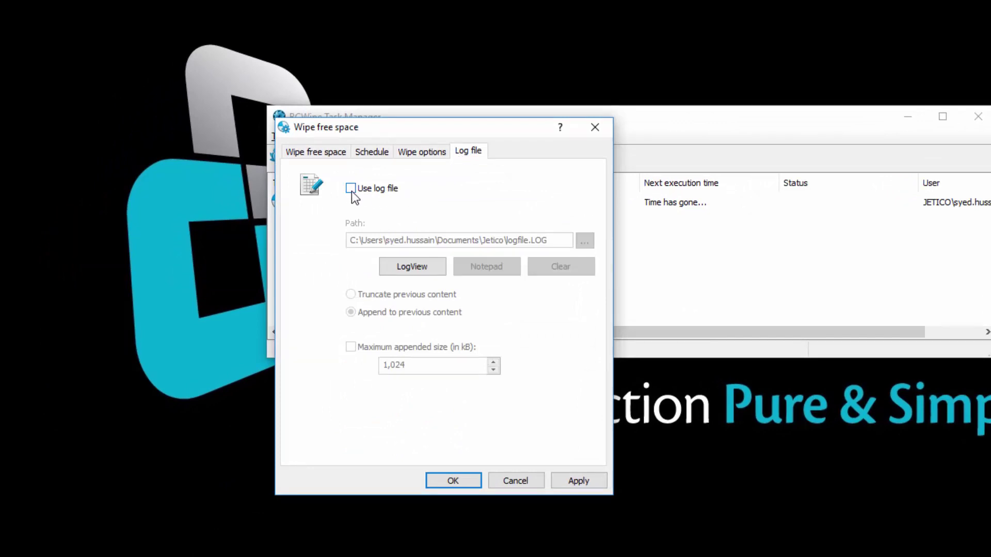
left_click(350, 188)
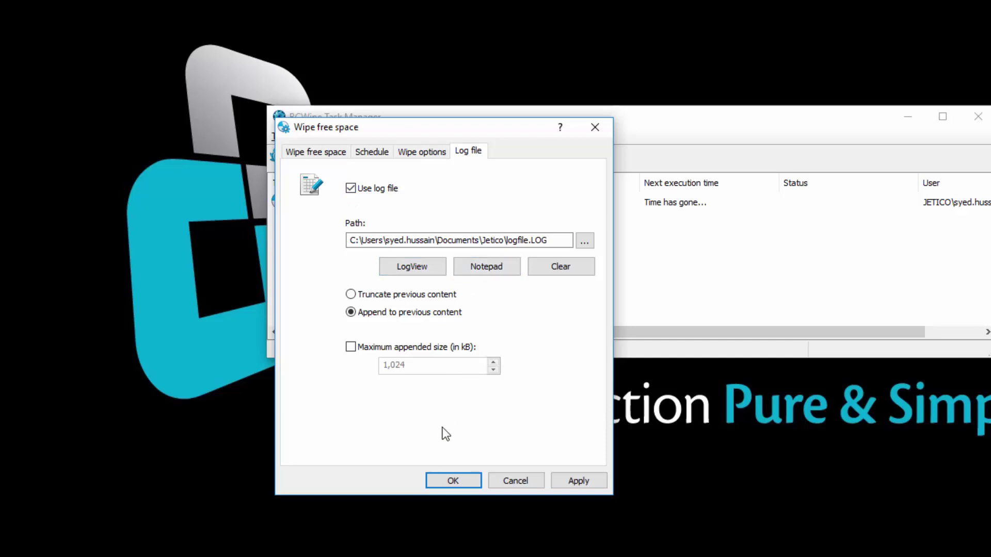
Step: Save the task settings and start the Wipe free space task from the task list
left_click(447, 479)
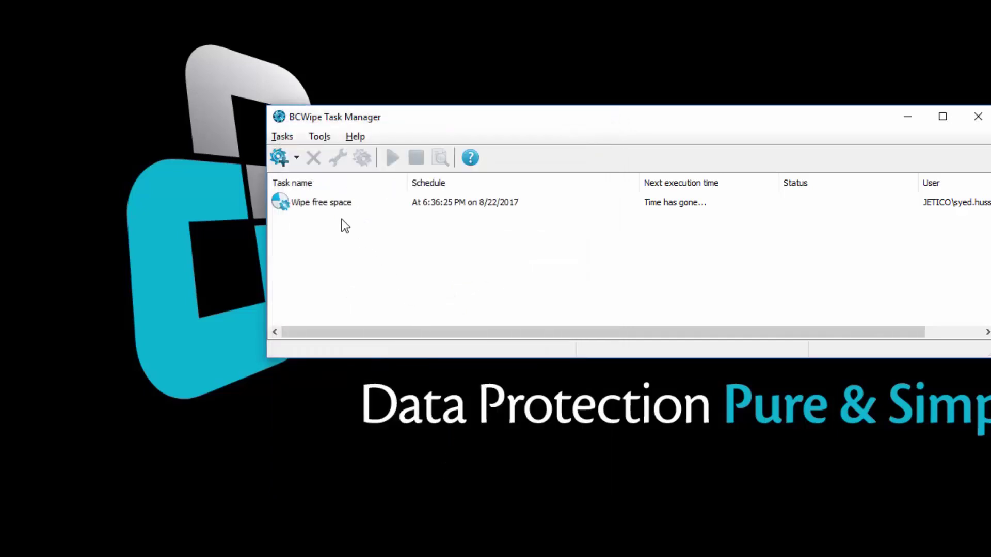
left_click(290, 202)
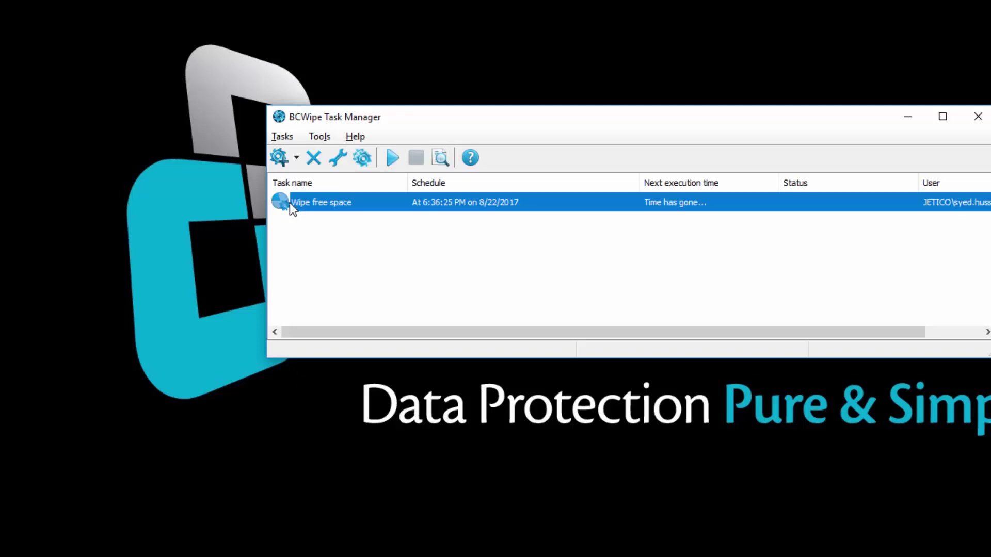
left_click(390, 160)
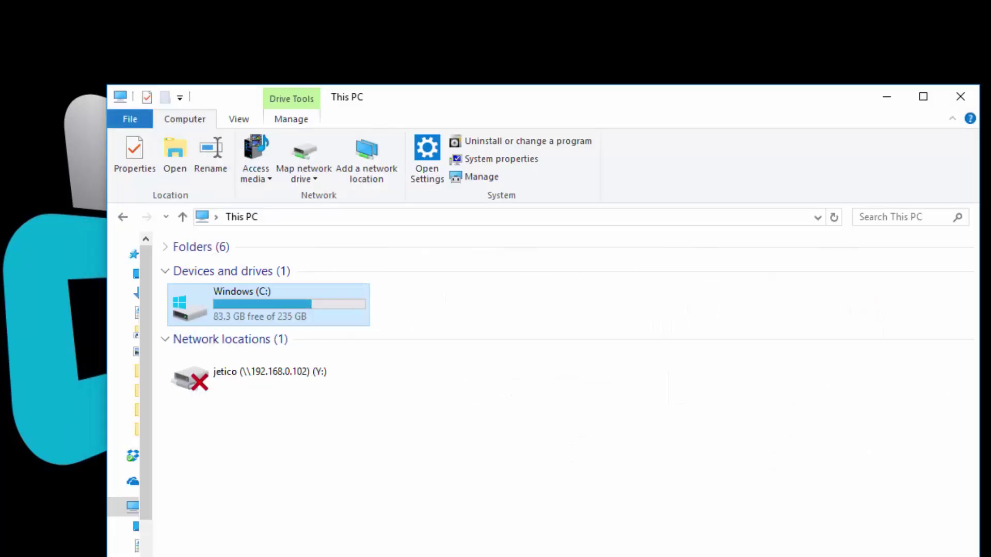
Step: Launch BCWipe's free space wipe on C: with admin rights, deleting the leftover ~BCWipe.stu folder
right_click(221, 311)
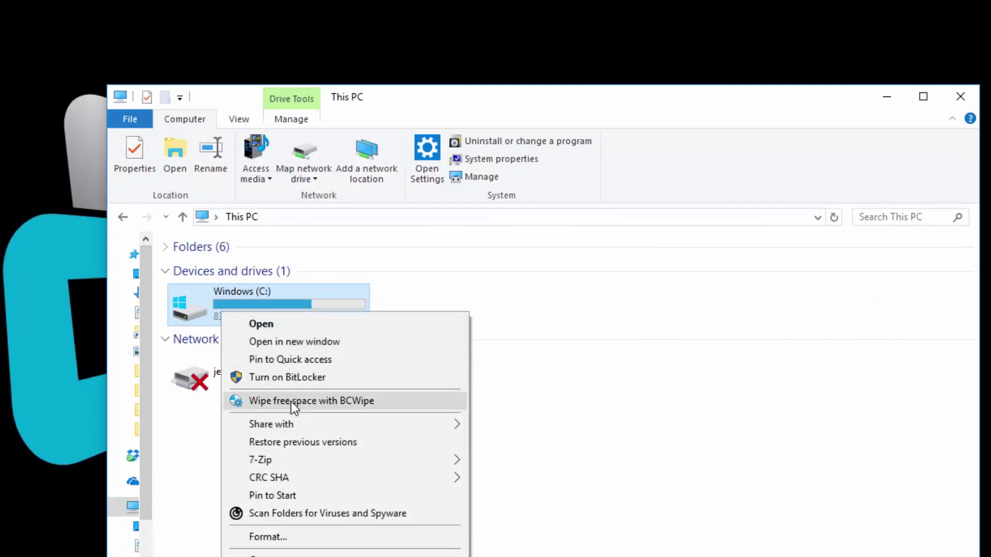
left_click(394, 402)
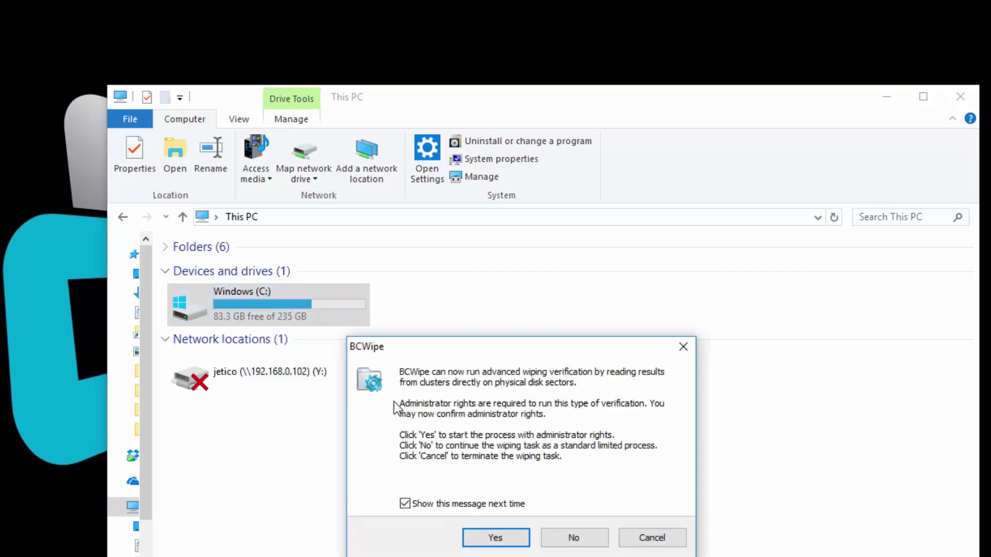
left_click(495, 535)
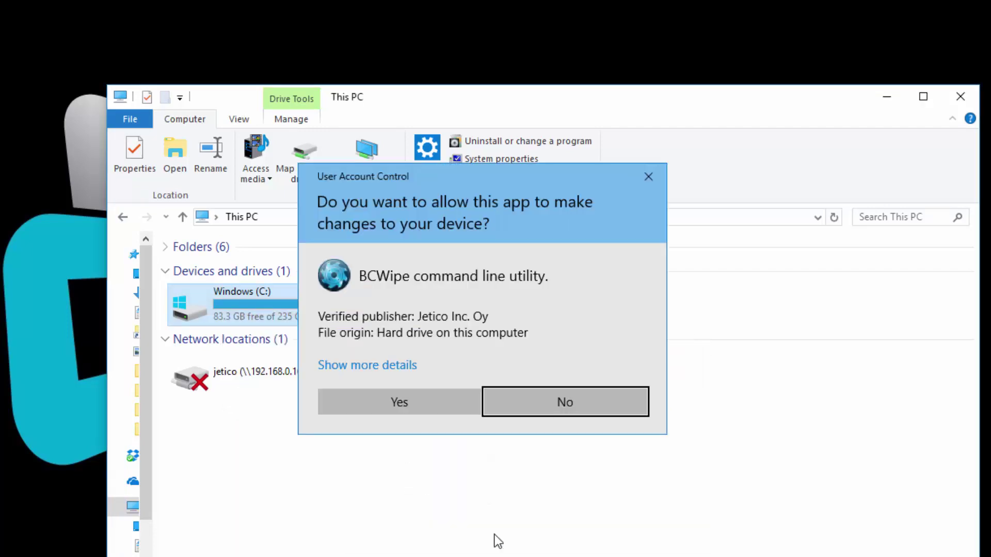
left_click(406, 404)
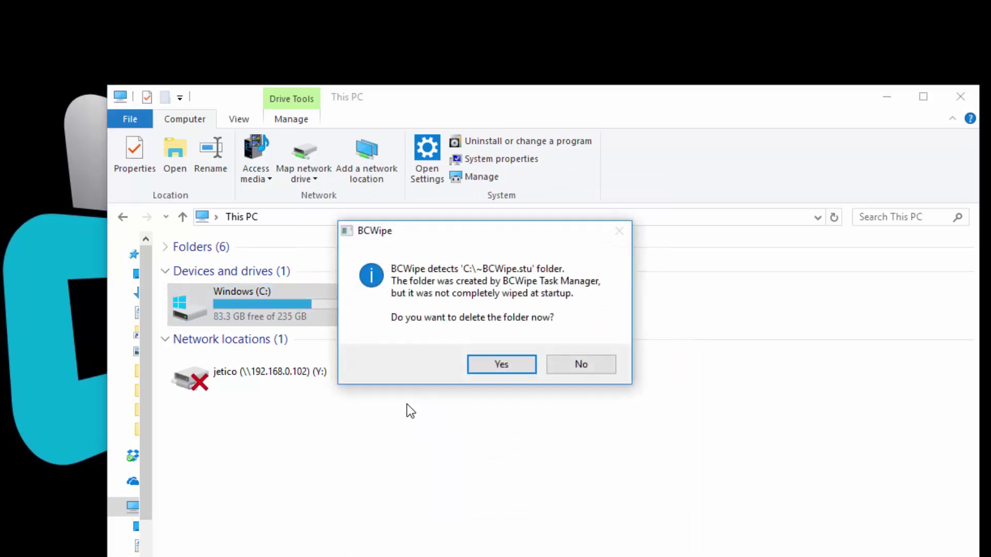
left_click(485, 364)
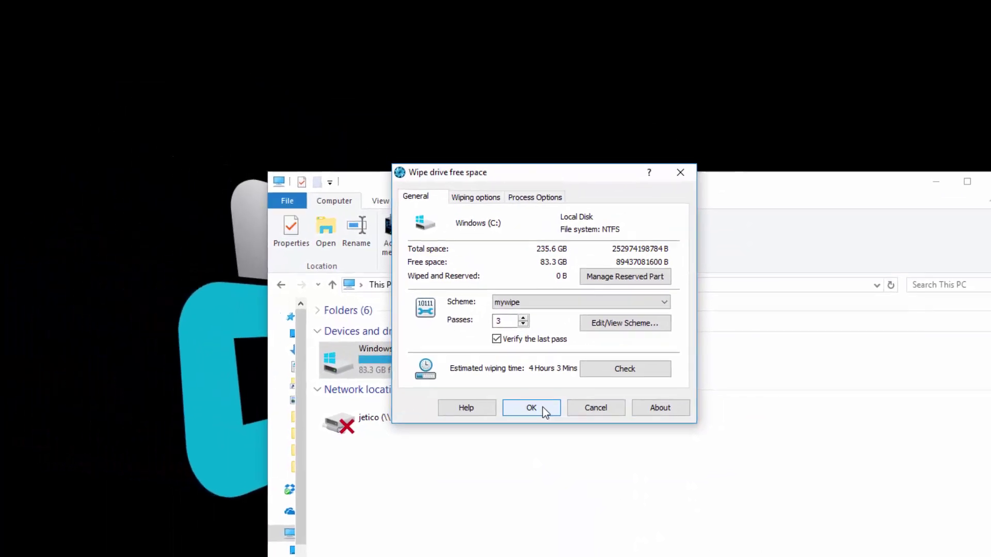
left_click(401, 358)
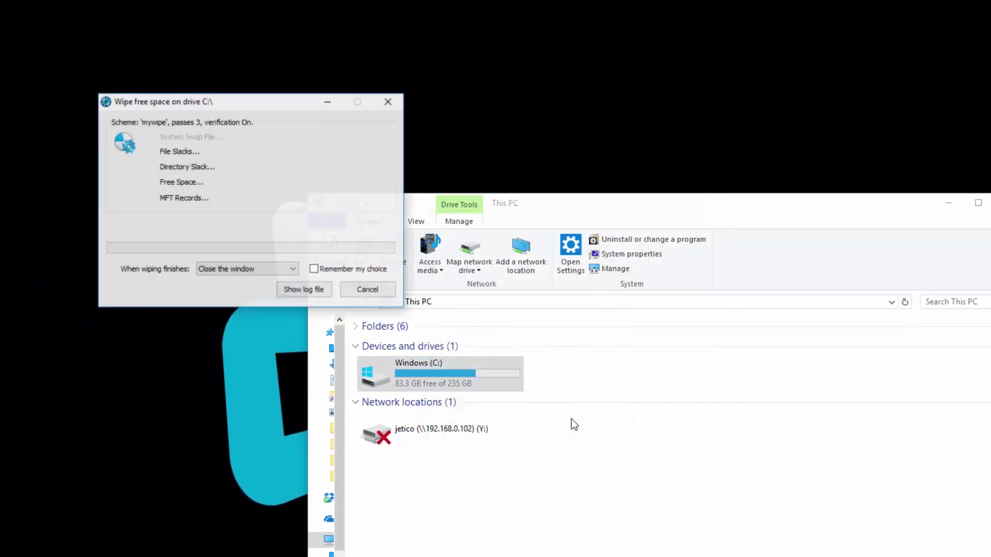